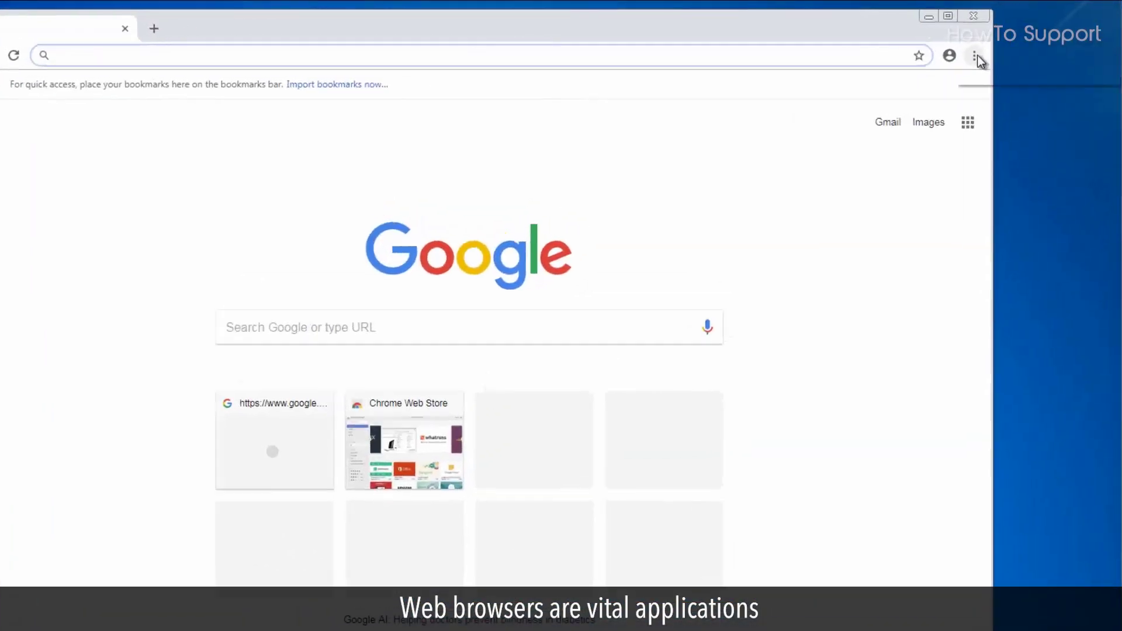
# Go through Chrome Settings to the About Chrome page and check the browser version
pyautogui.click(950, 66)
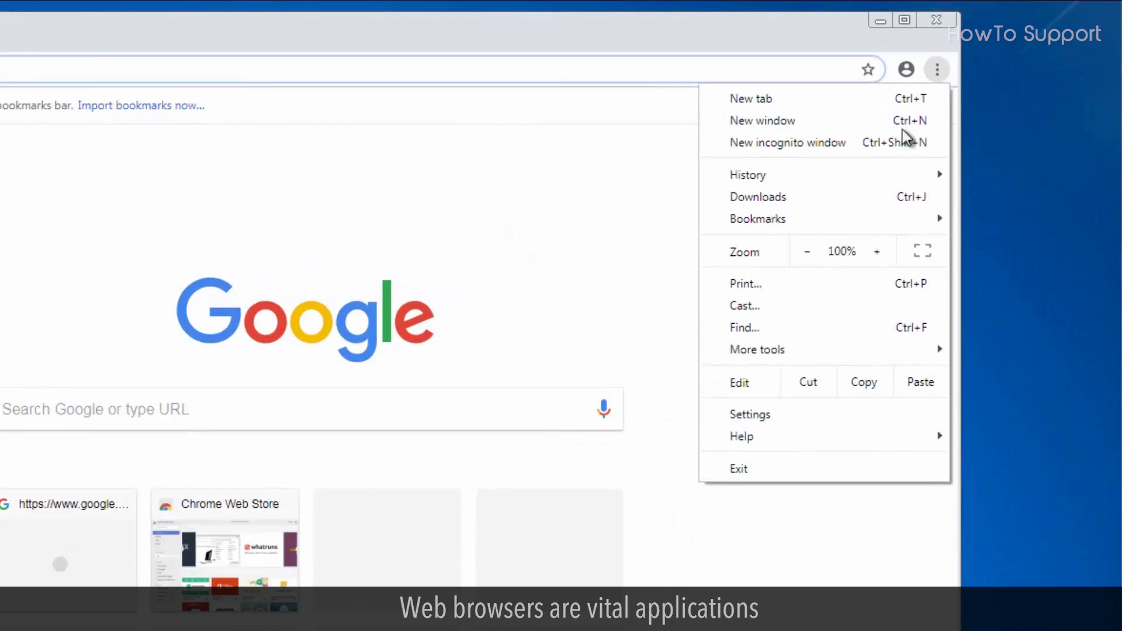
pyautogui.click(760, 414)
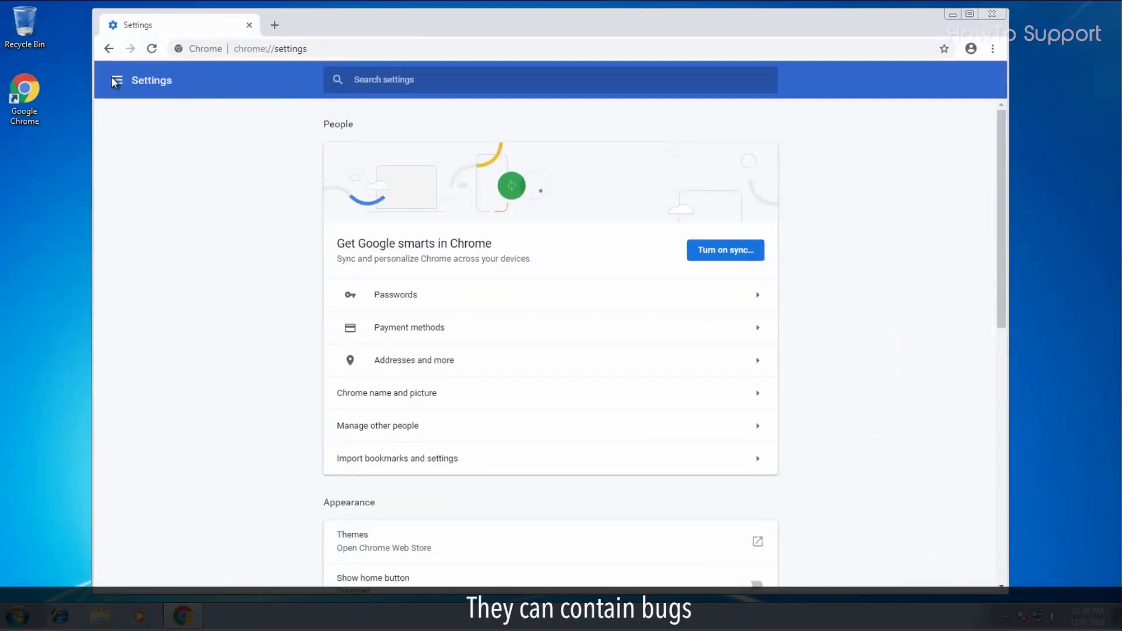
pyautogui.click(114, 82)
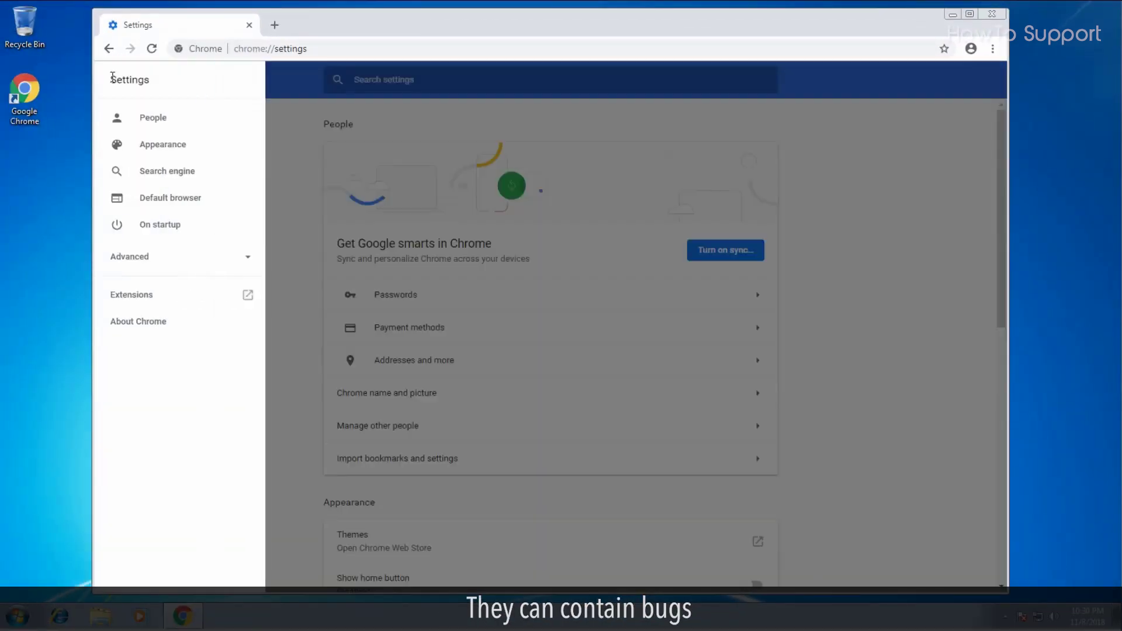
pyautogui.click(147, 325)
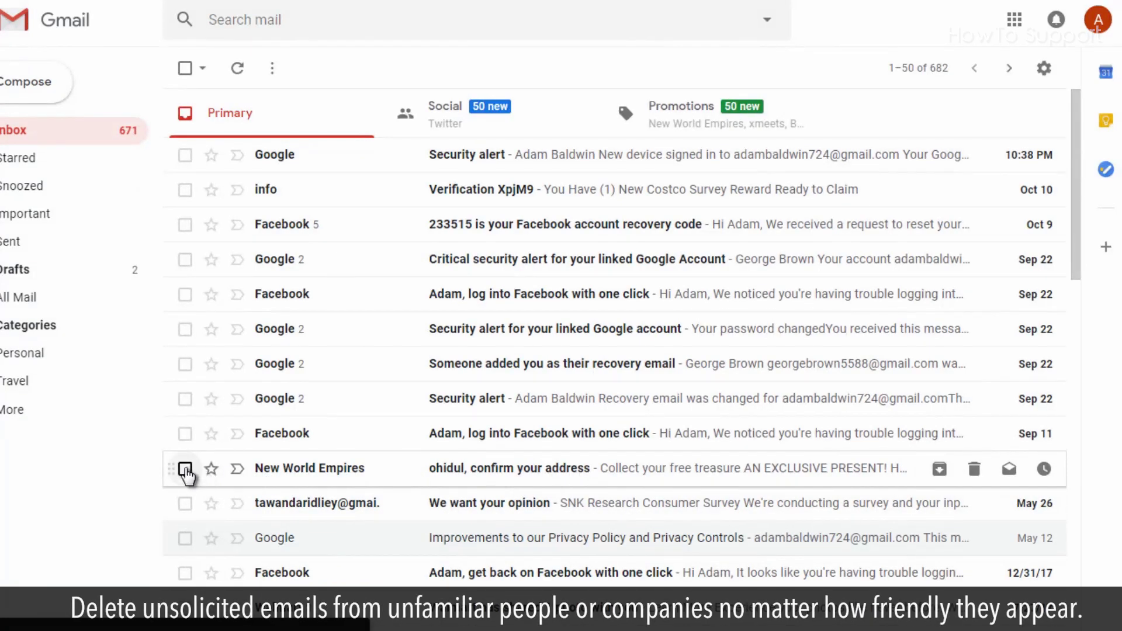
# Select the New World Empires spam email in the Gmail inbox
pyautogui.click(185, 470)
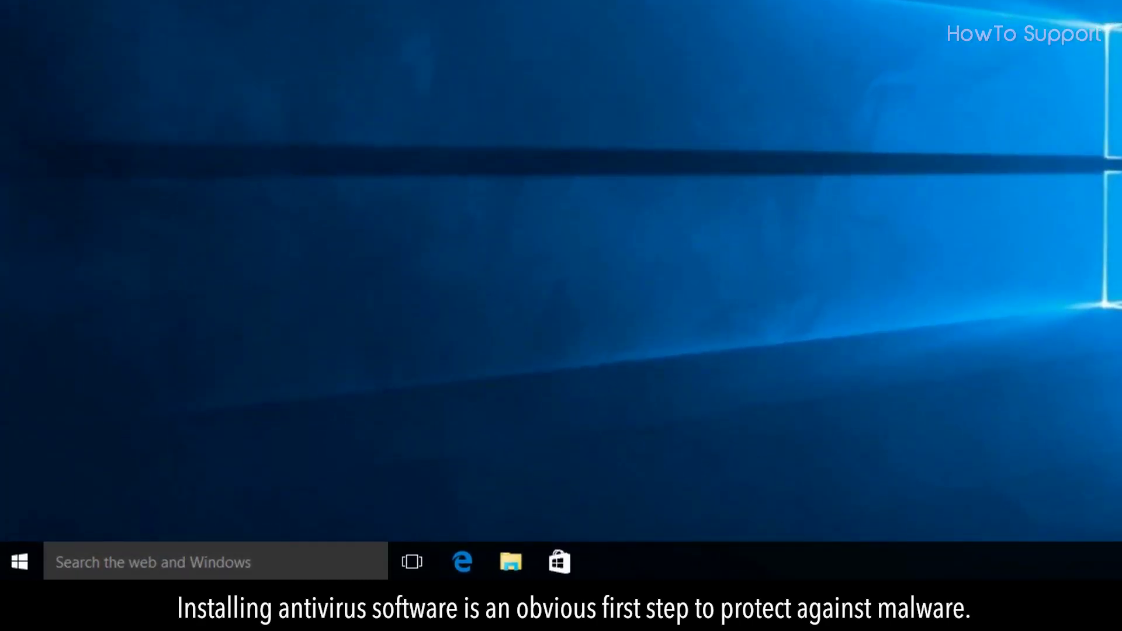
# Search the taskbar for 'windows de' and launch the Windows Defender desktop app
pyautogui.click(150, 564)
pyautogui.write('w')
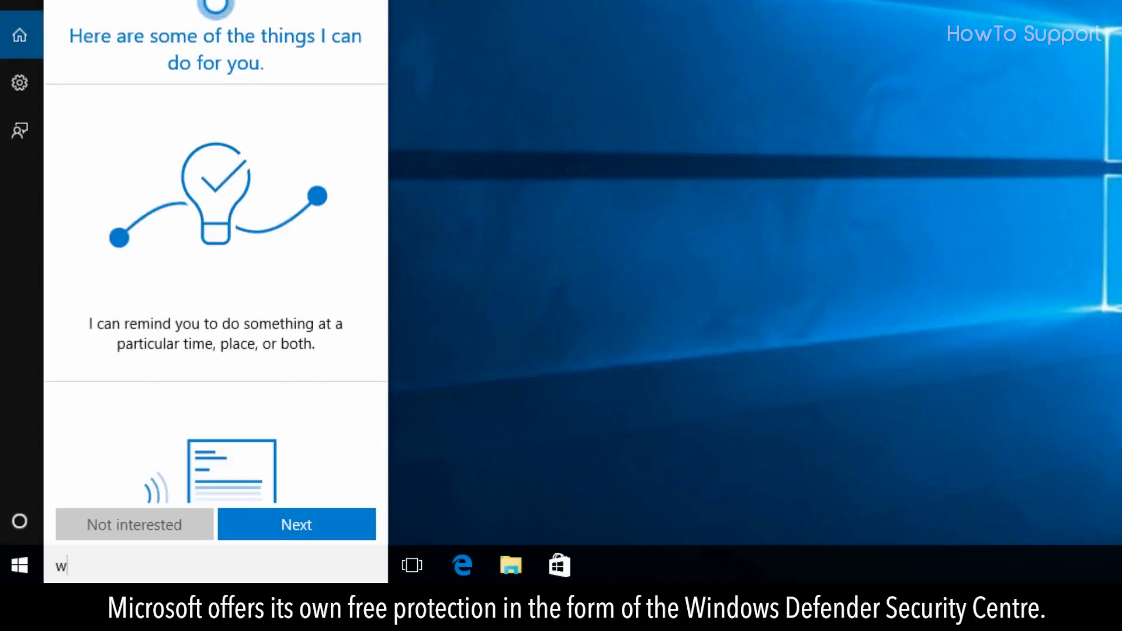
pyautogui.write('indows de')
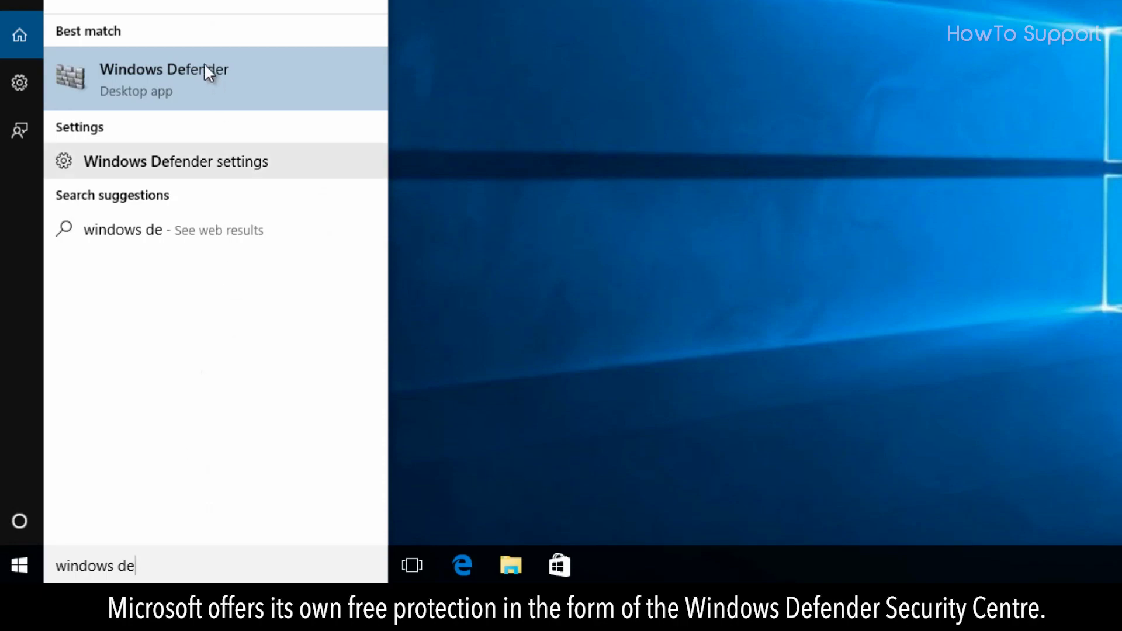
pyautogui.click(208, 72)
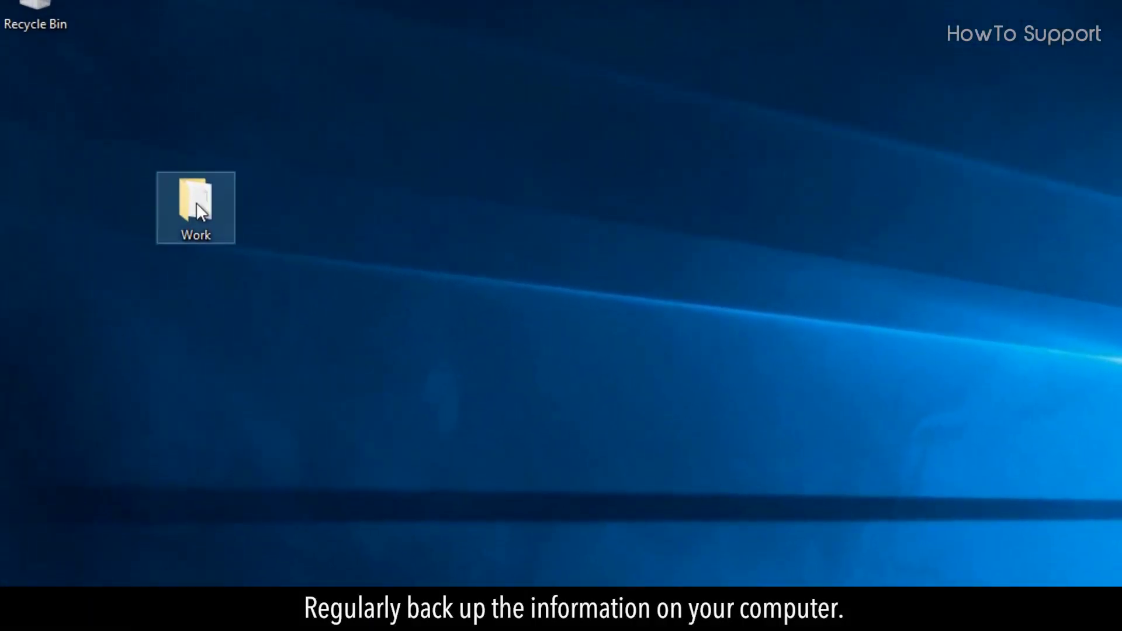
# Copy the desktop Work folder and paste it onto Removable Disk (F:)
pyautogui.rightClick(196, 202)
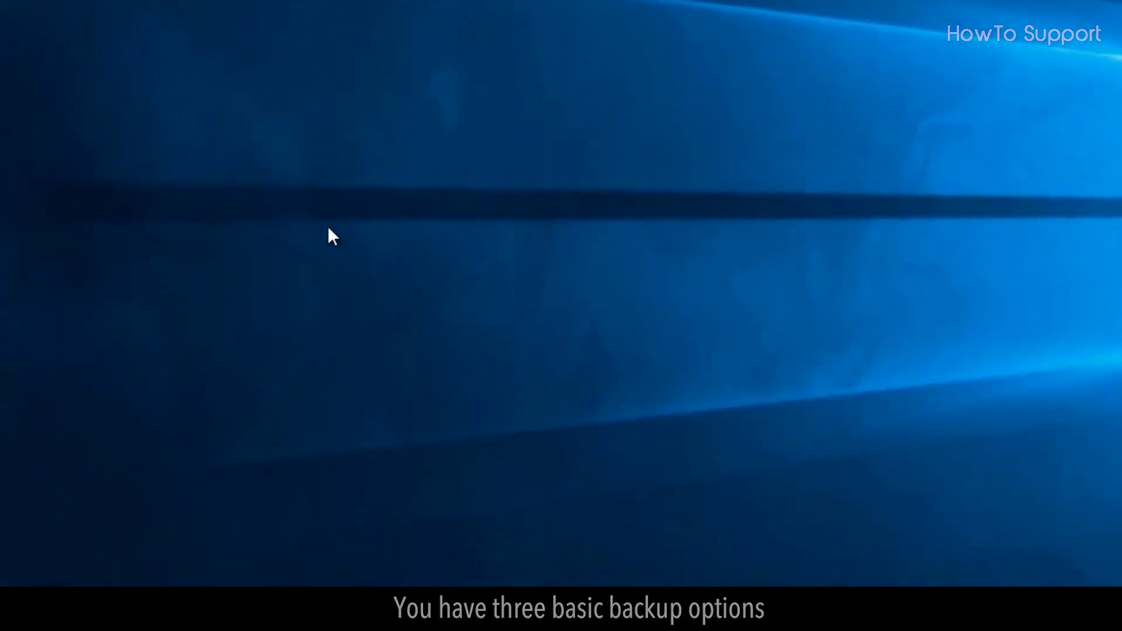
pyautogui.click(544, 564)
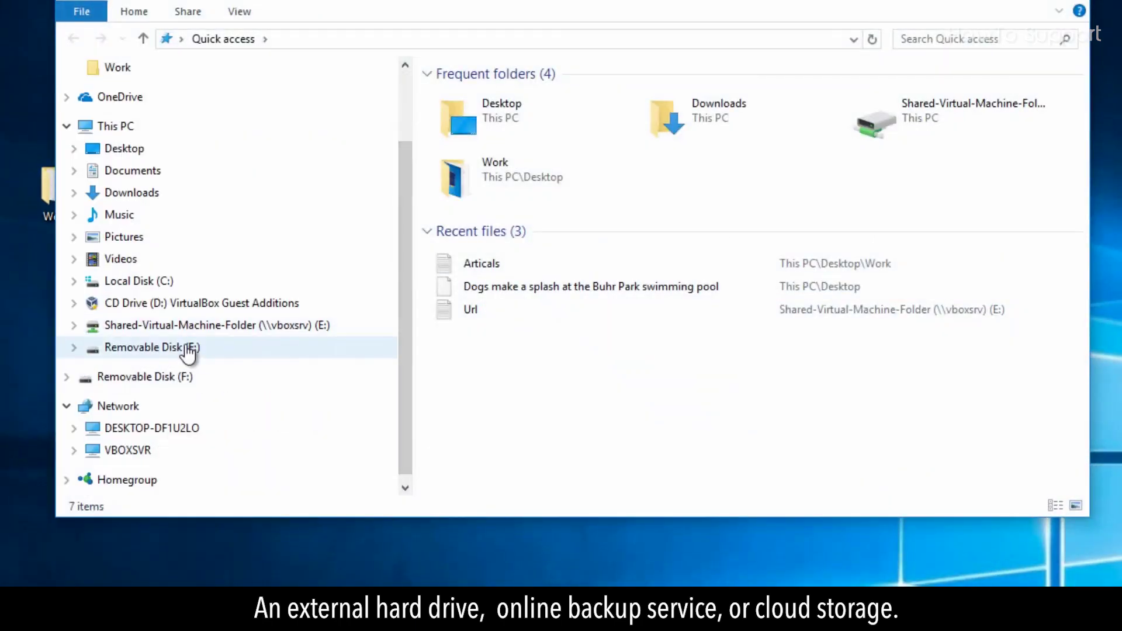
pyautogui.click(188, 351)
pyautogui.rightClick(466, 167)
pyautogui.click(532, 296)
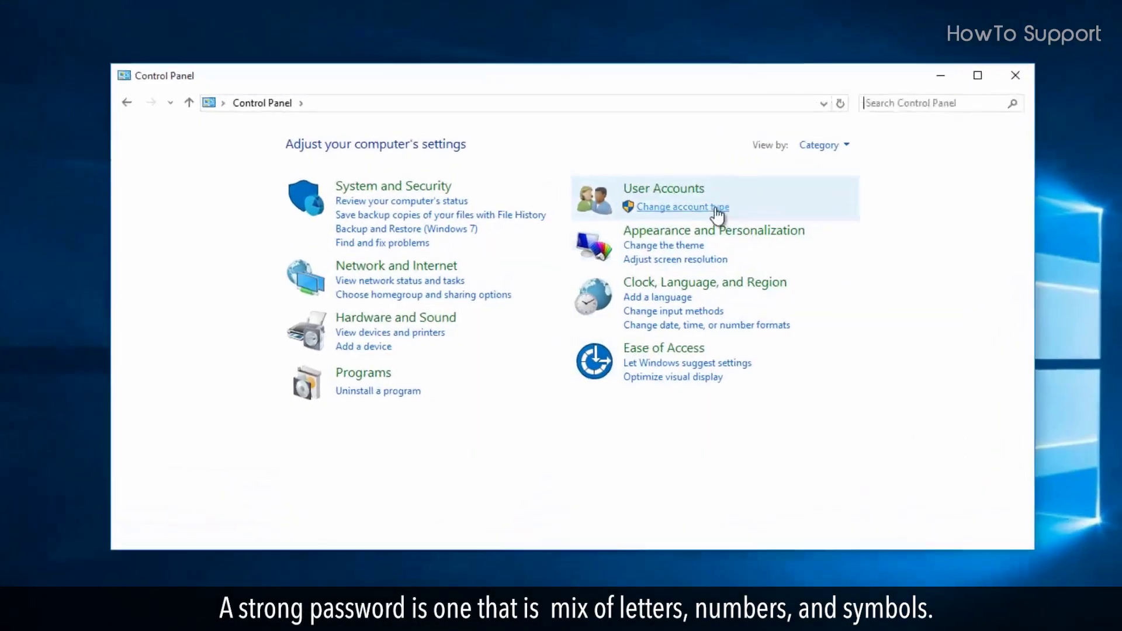
# Pick the Test account under User Accounts and start creating its password
pyautogui.click(717, 208)
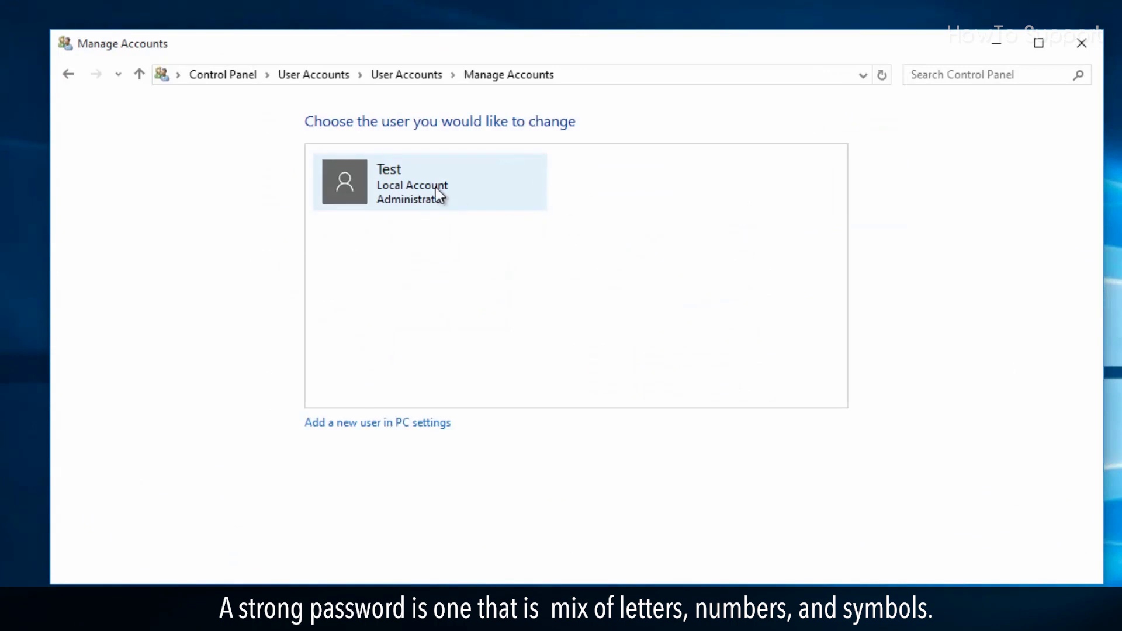
pyautogui.click(446, 193)
pyautogui.click(387, 174)
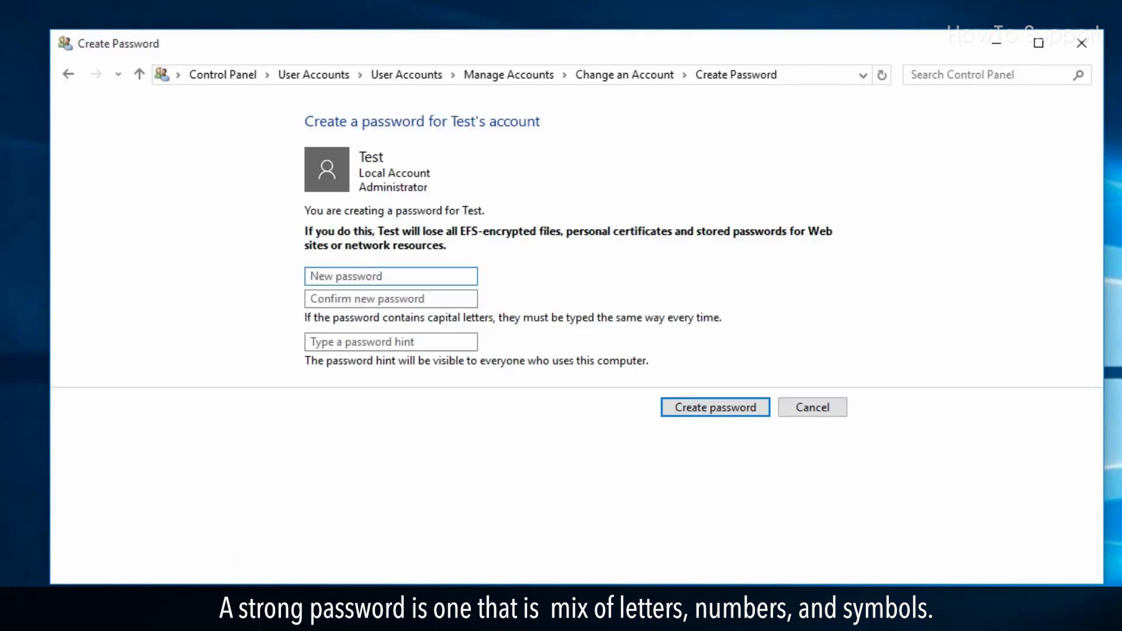
pyautogui.write('12')
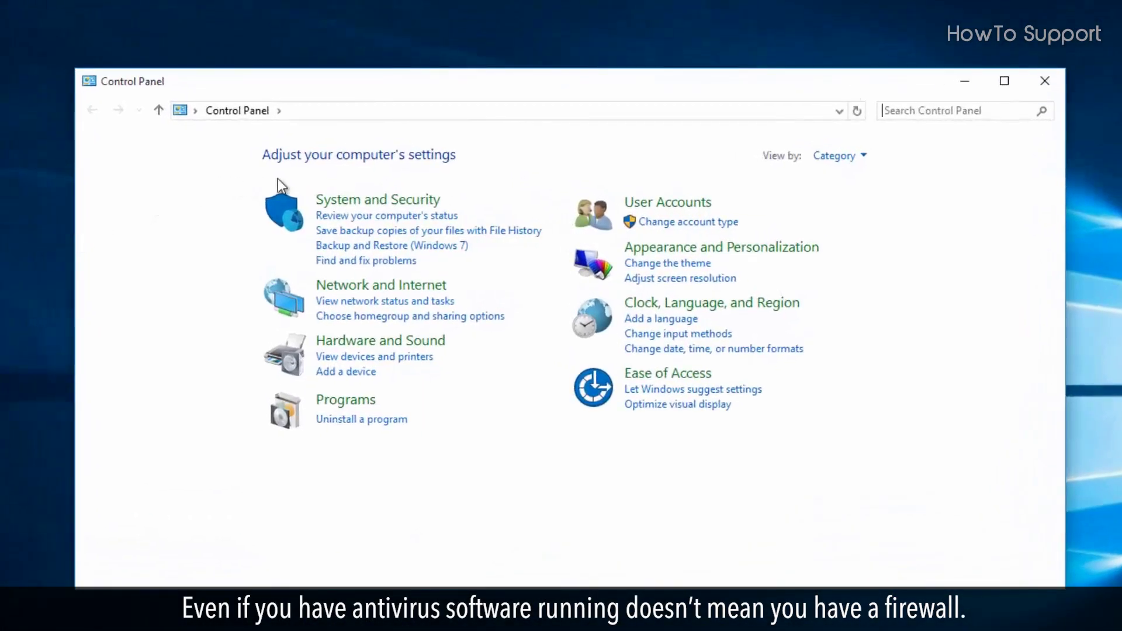
# Go to System and Security > Windows Firewall to check private-network protection
pyautogui.click(355, 204)
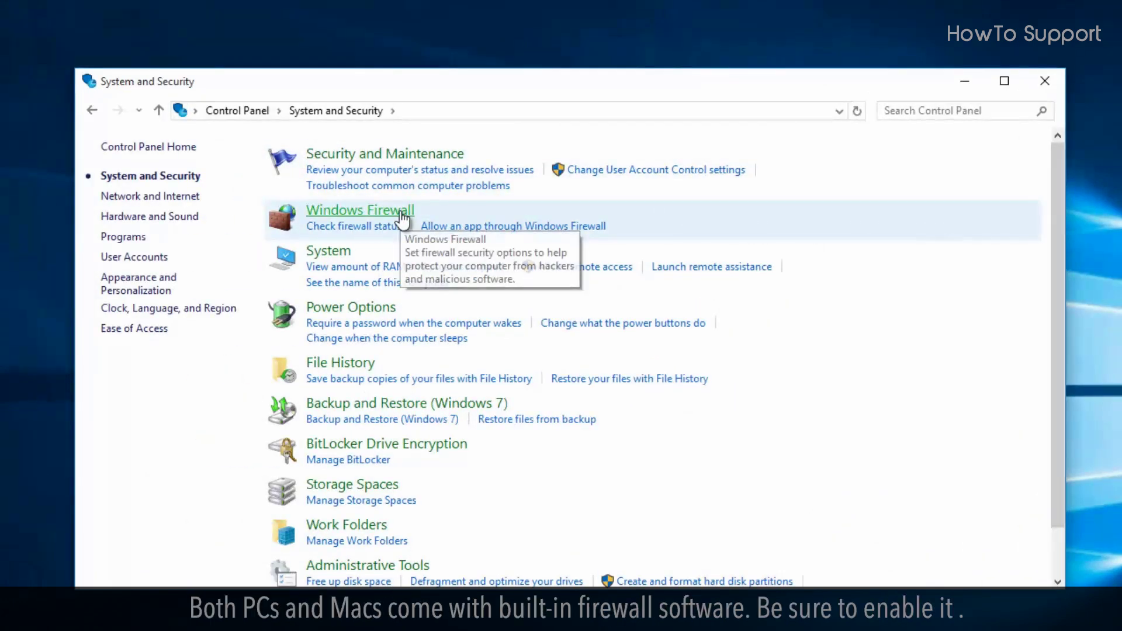
pyautogui.click(401, 214)
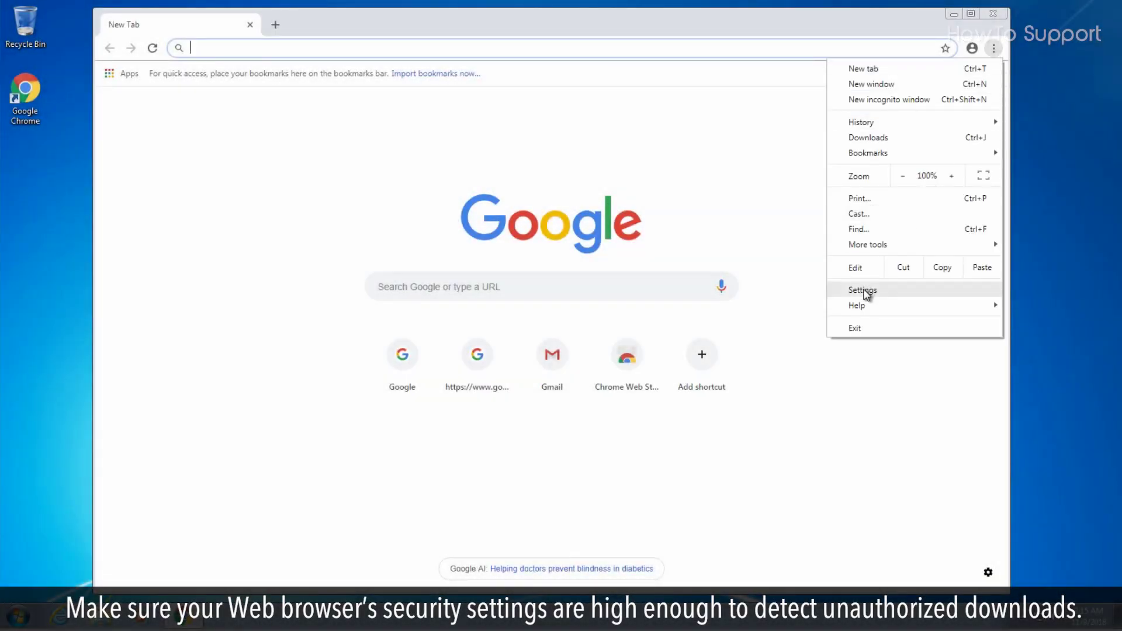
# Reach Chrome's Pop-ups and redirects setting through Advanced content settings
pyautogui.click(864, 290)
pyautogui.scroll(-2, 968, 249)
pyautogui.scroll(-4, 968, 249)
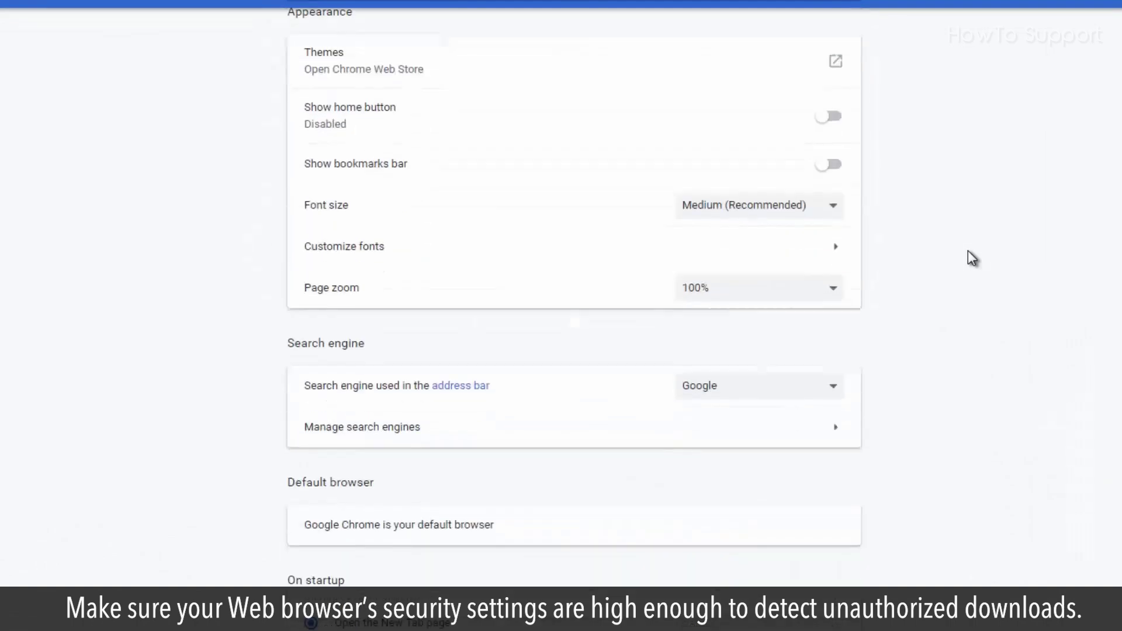
pyautogui.scroll(-3, 968, 250)
pyautogui.click(562, 552)
pyautogui.scroll(-2, 1009, 363)
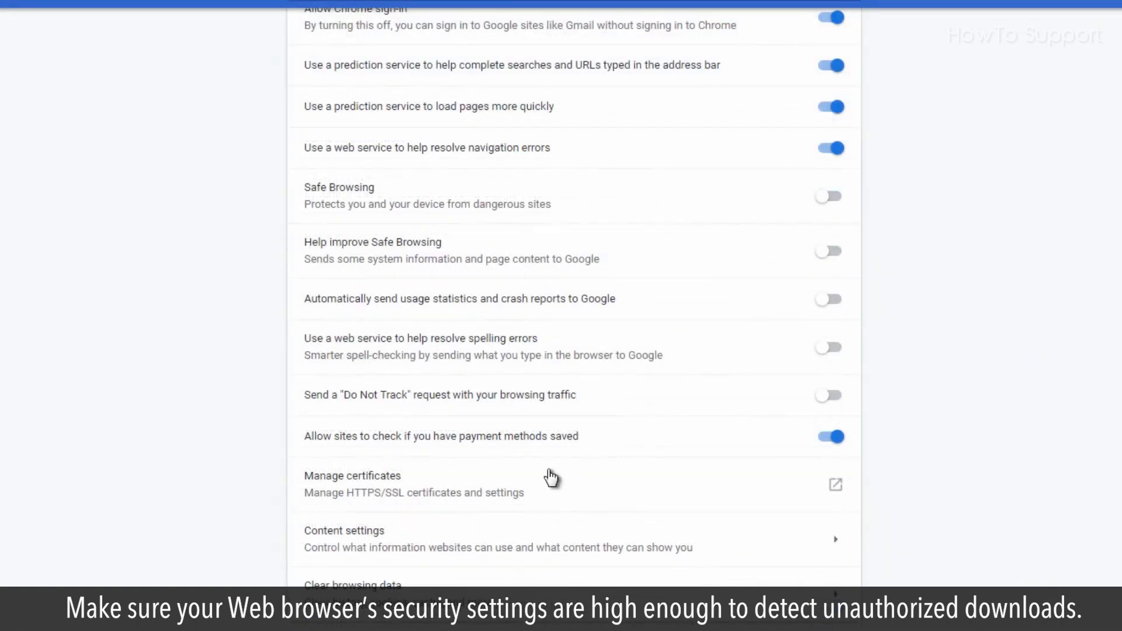
pyautogui.click(461, 548)
pyautogui.scroll(-3, 967, 329)
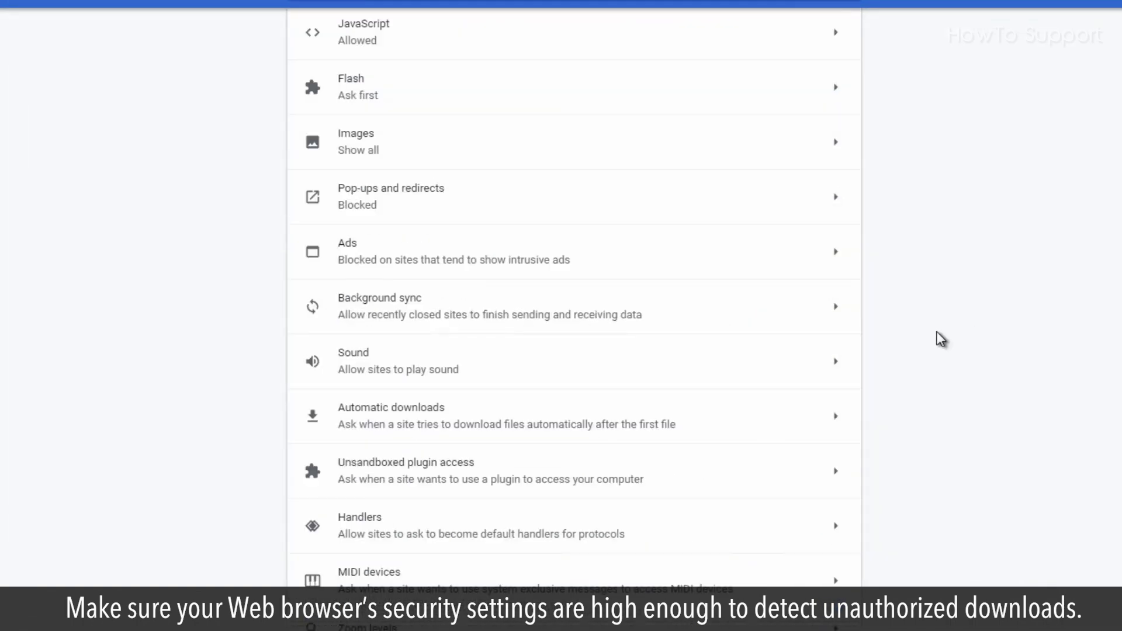
pyautogui.click(590, 422)
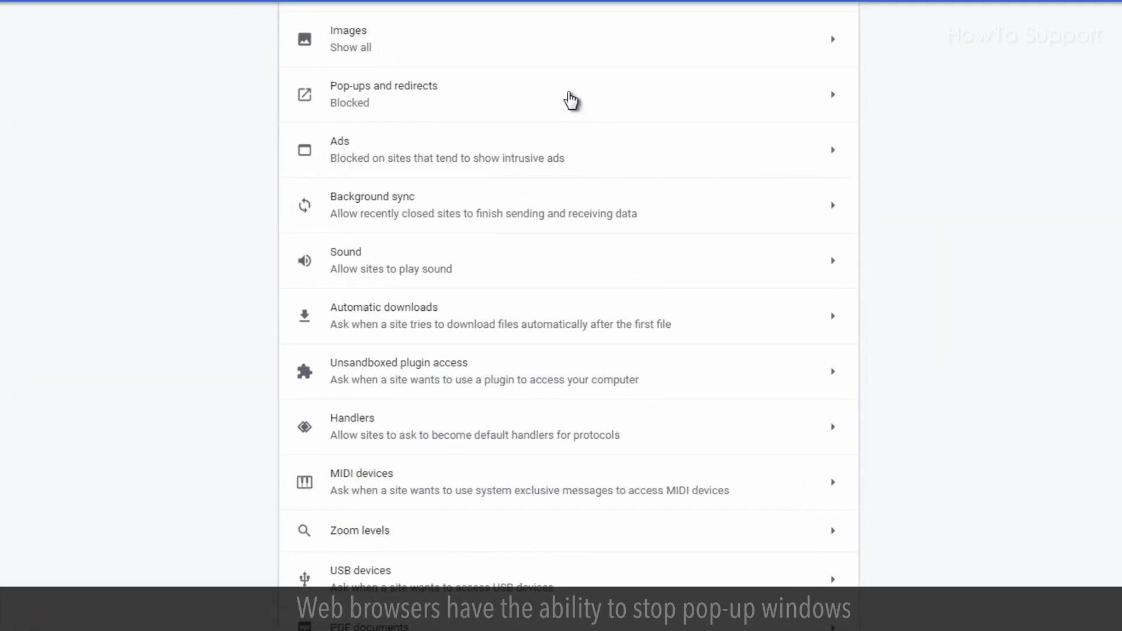
pyautogui.click(570, 101)
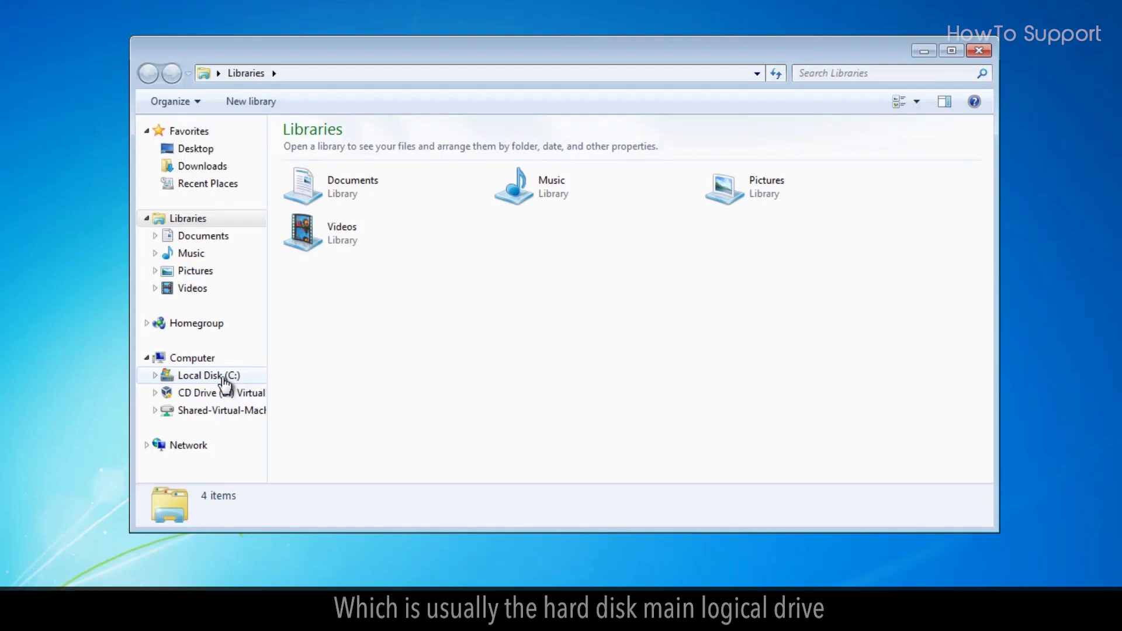
# Show the Tools tab of Local Disk (C:) Properties with its defragmentation option
pyautogui.rightClick(226, 383)
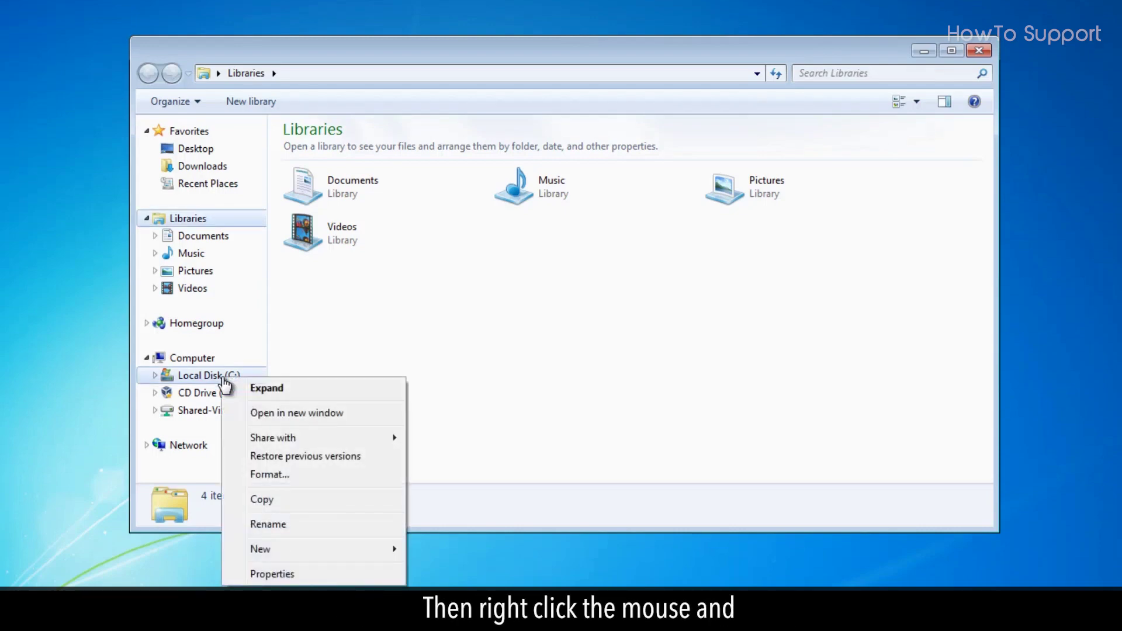
pyautogui.click(269, 574)
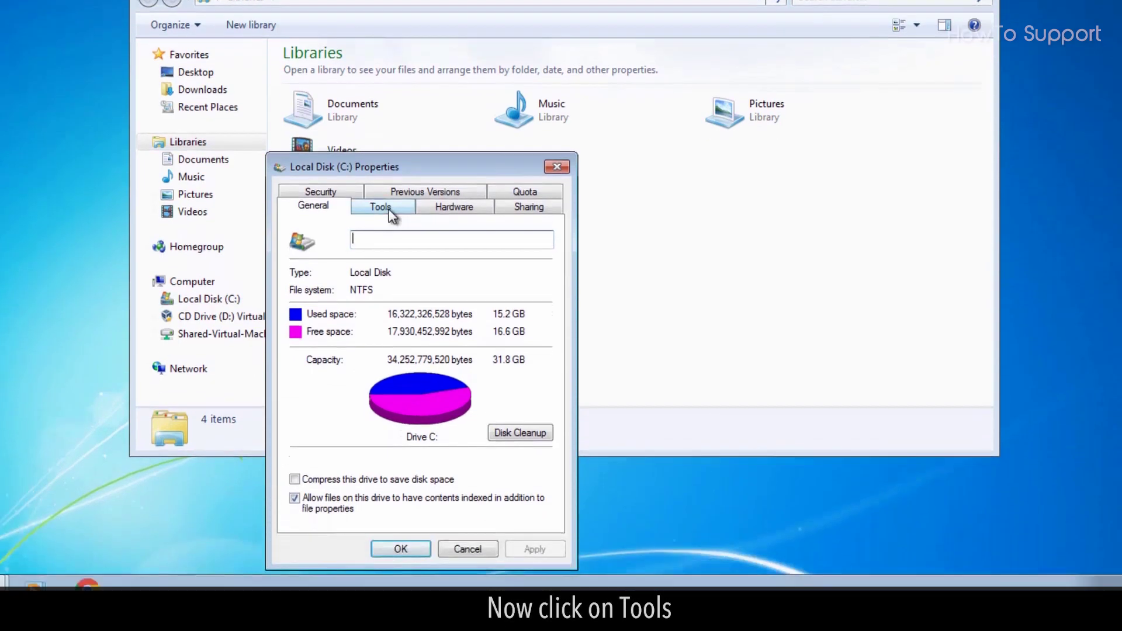
pyautogui.click(387, 285)
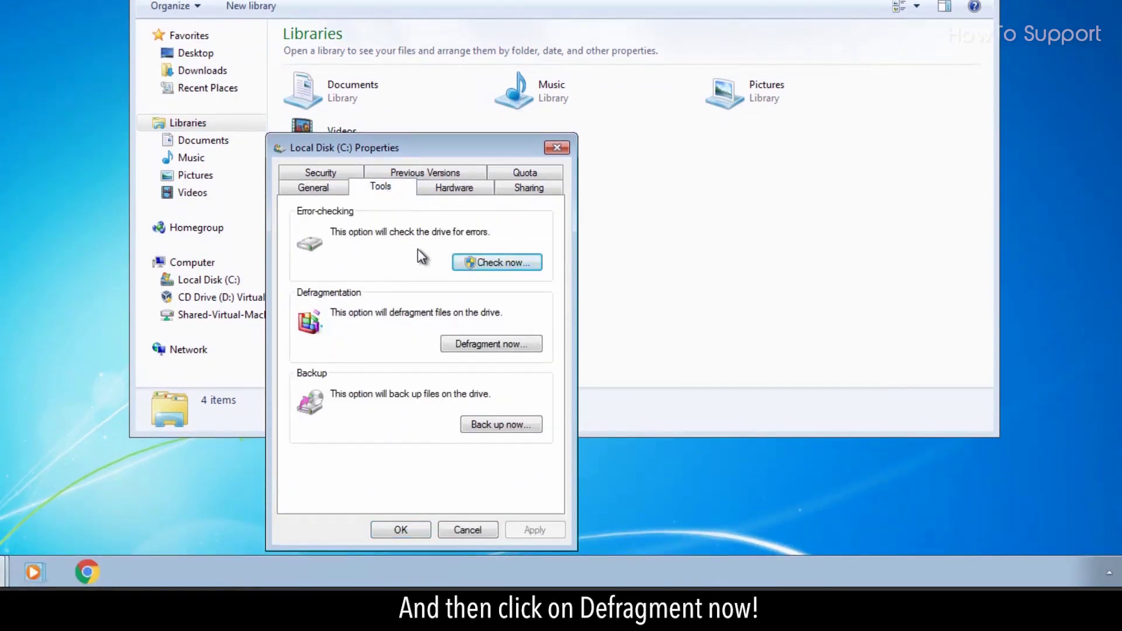